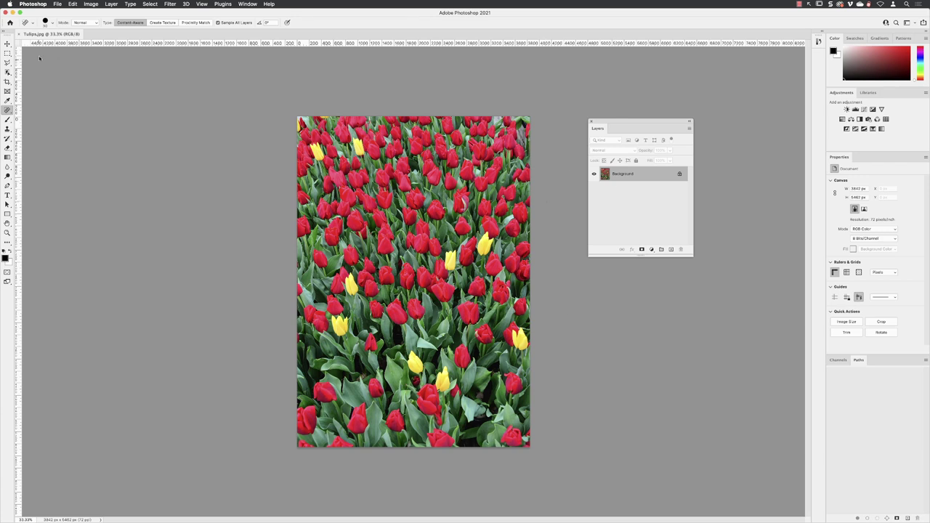
In Cursors preferences, turn on Show Crosshair in Brush Tip and set Other Cursors to Precise
left_click(24, 4)
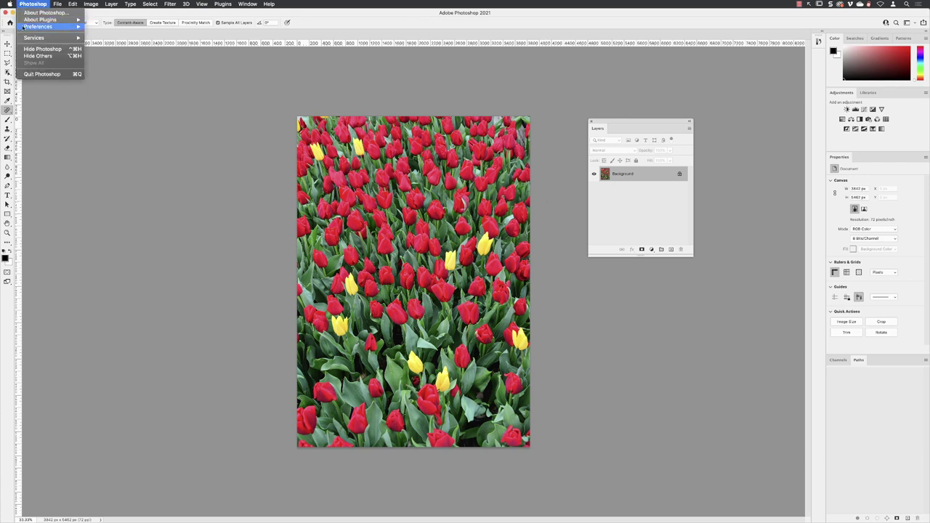
mouse_move(23, 28)
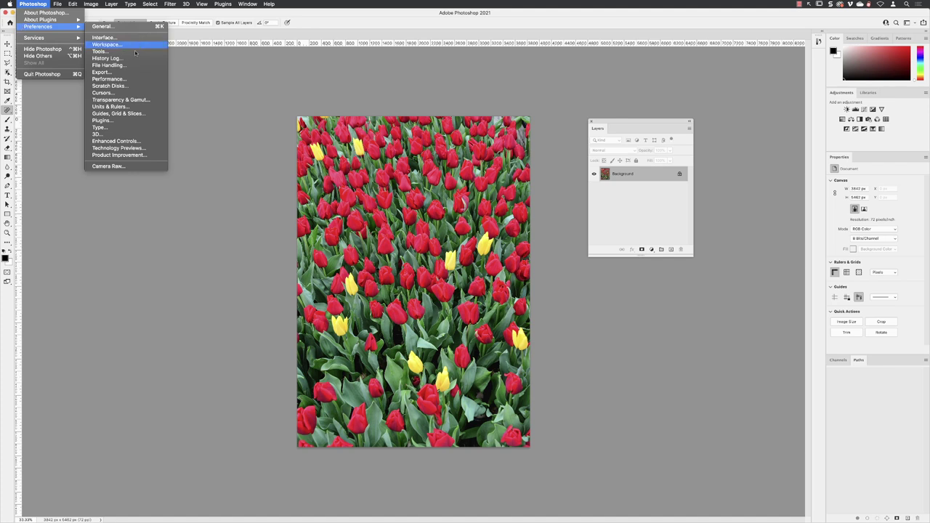
left_click(134, 94)
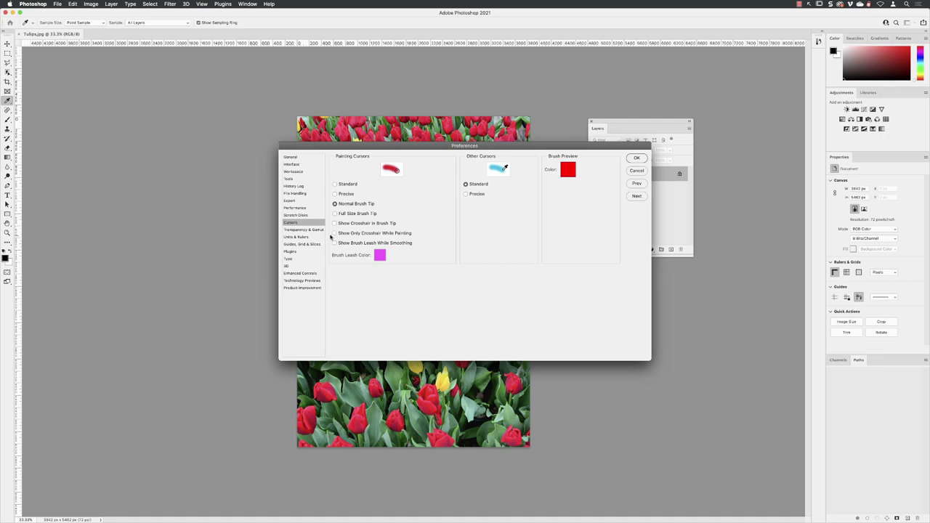
left_click(335, 223)
left_click(466, 195)
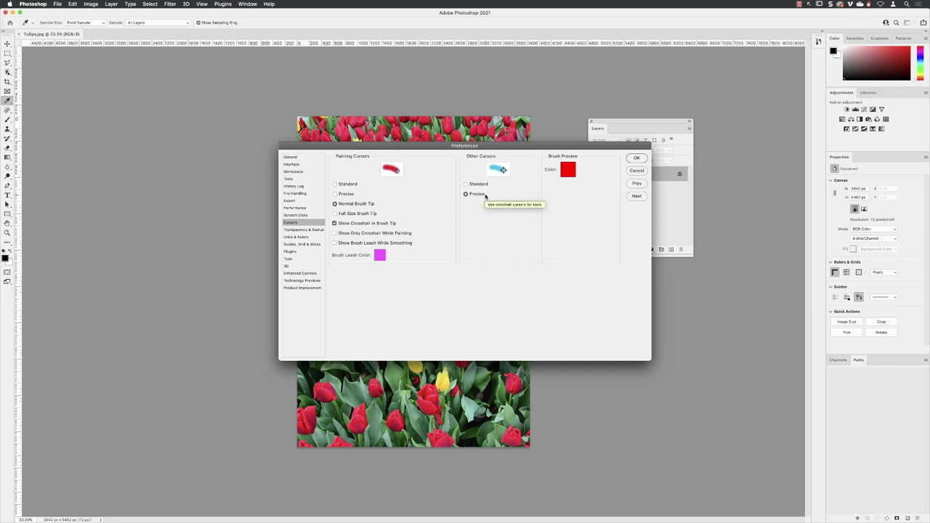
Save the cursor preferences, zoom into the red tulips, and show the selection-tools flyout
left_click(636, 159)
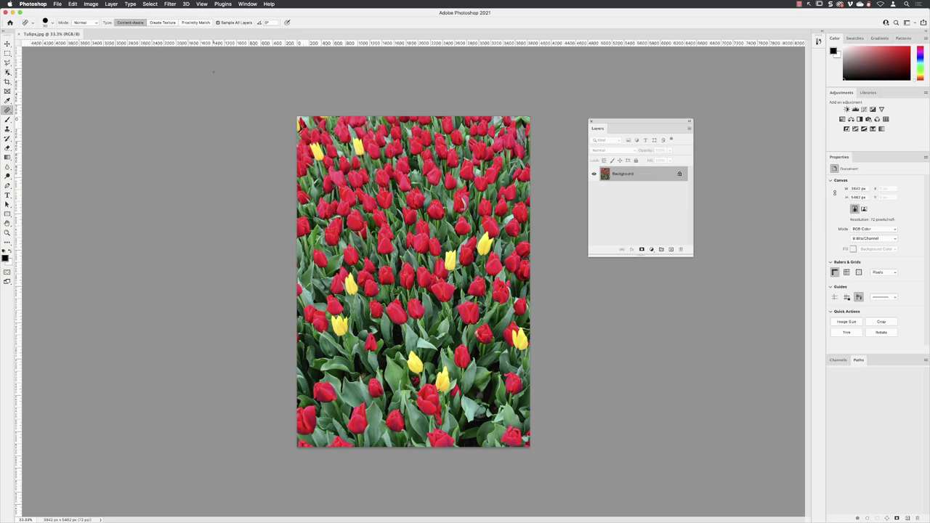
key("z")
left_click_drag(411, 317, 429, 256)
left_click_drag(606, 133, 607, 217)
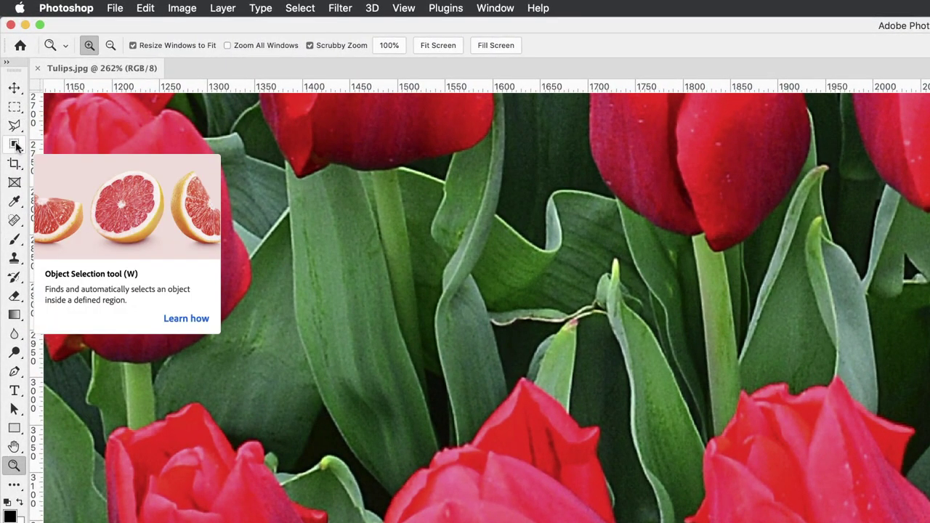
left_click_drag(16, 145, 99, 174)
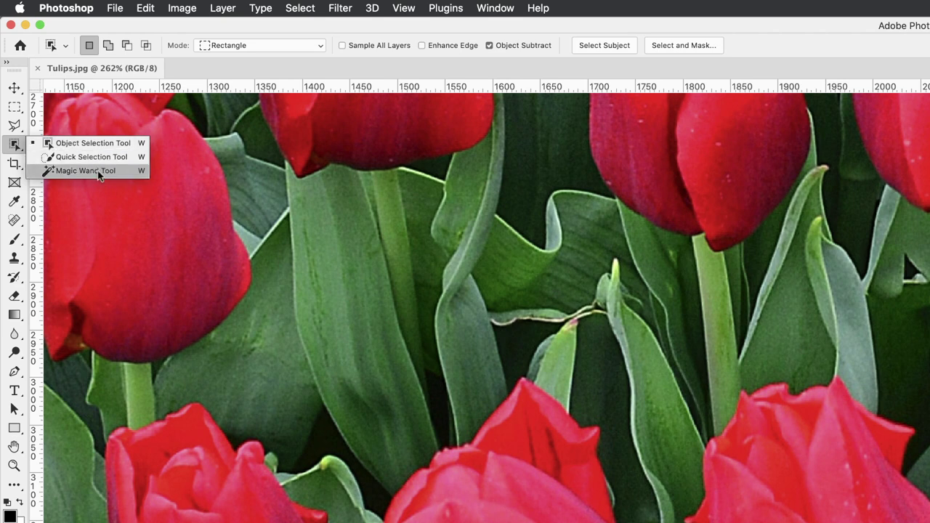
Choose the Magic Wand Tool and set its Sample Size to 3 by 3 Average
left_click_drag(99, 174, 98, 172)
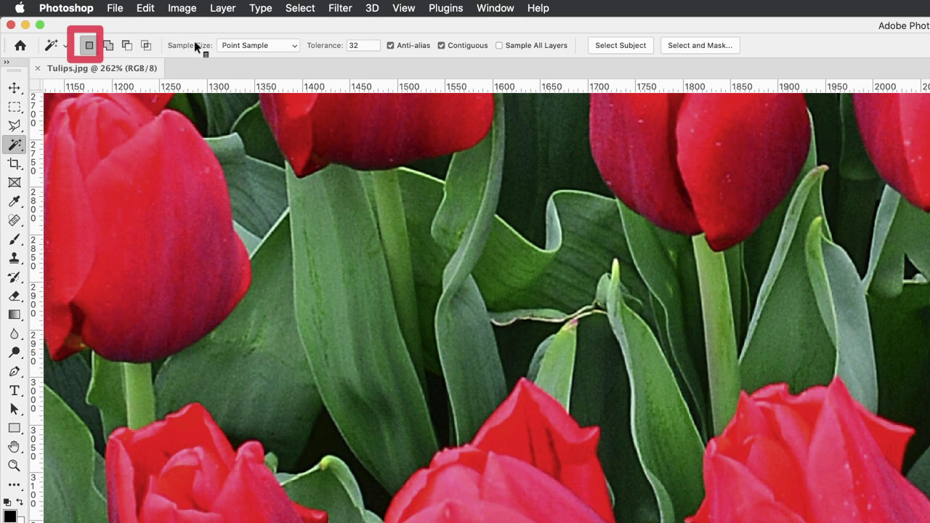
left_click(268, 45)
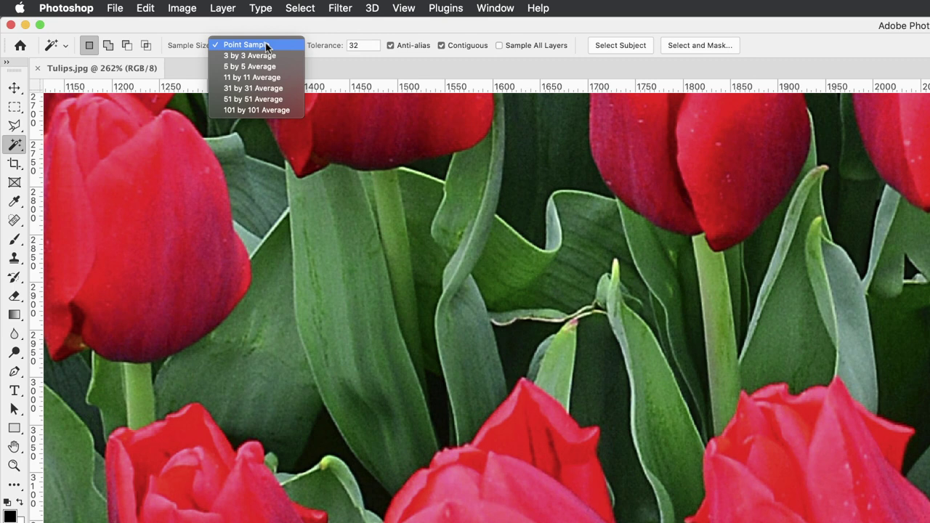
left_click(267, 55)
left_click(265, 45)
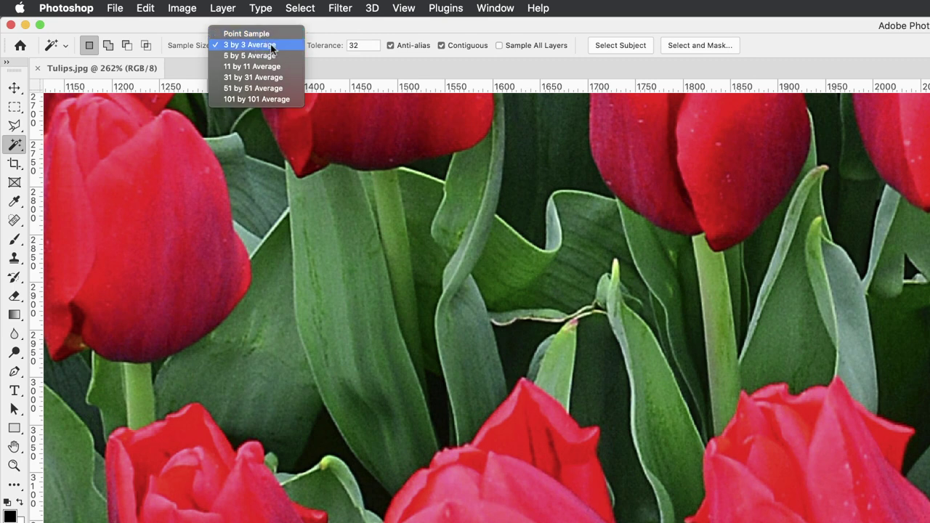
left_click(347, 28)
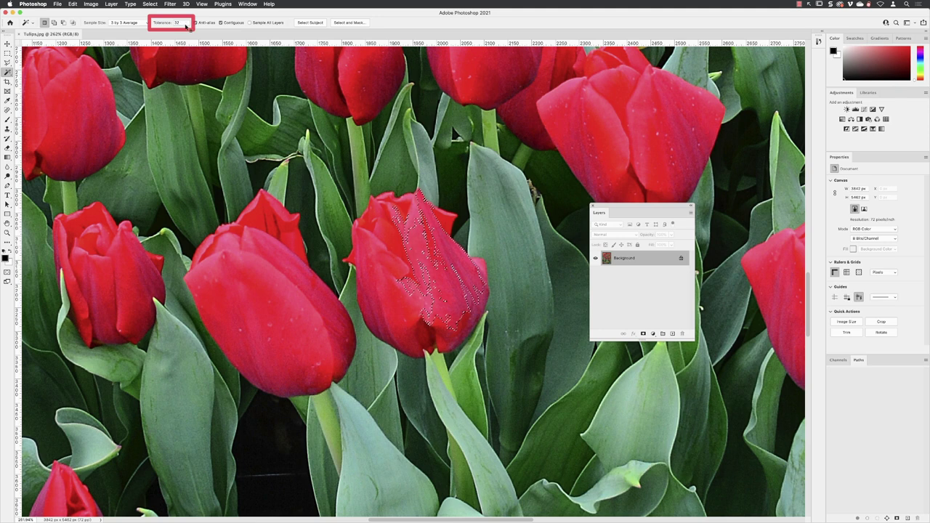
Deselect, set Magic Wand Tolerance to 64, and select the whole centre tulip
left_click(151, 5)
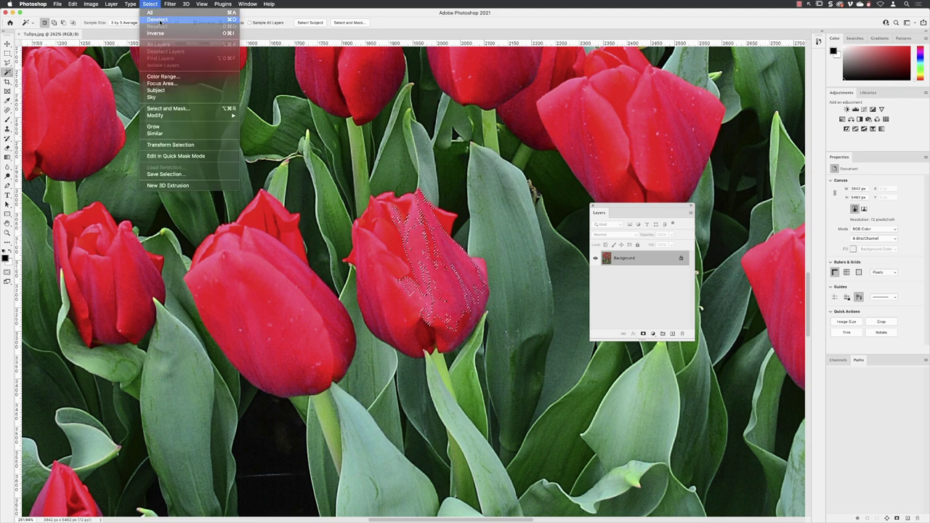
left_click(158, 20)
left_click(185, 22)
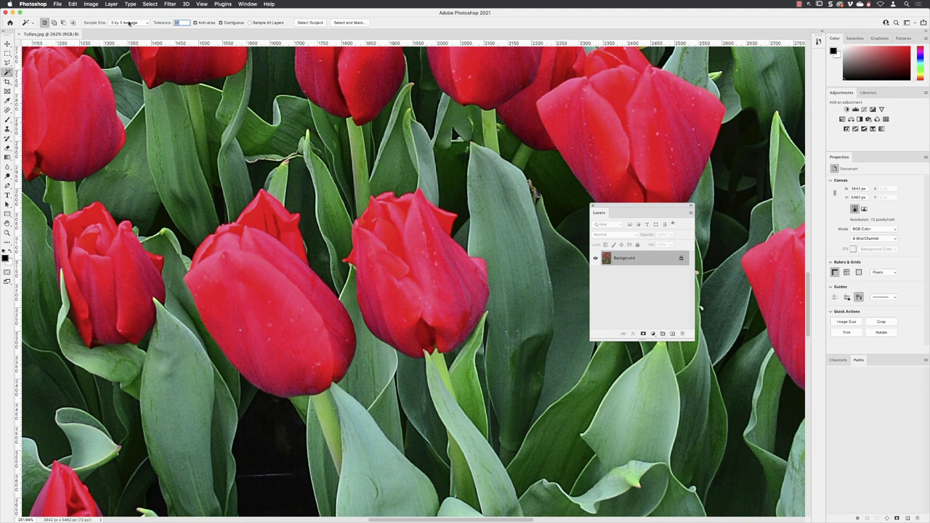
type("64")
left_click(446, 281)
Deselect the centre tulip and enter a Magic Wand Tolerance of 130
left_click(150, 4)
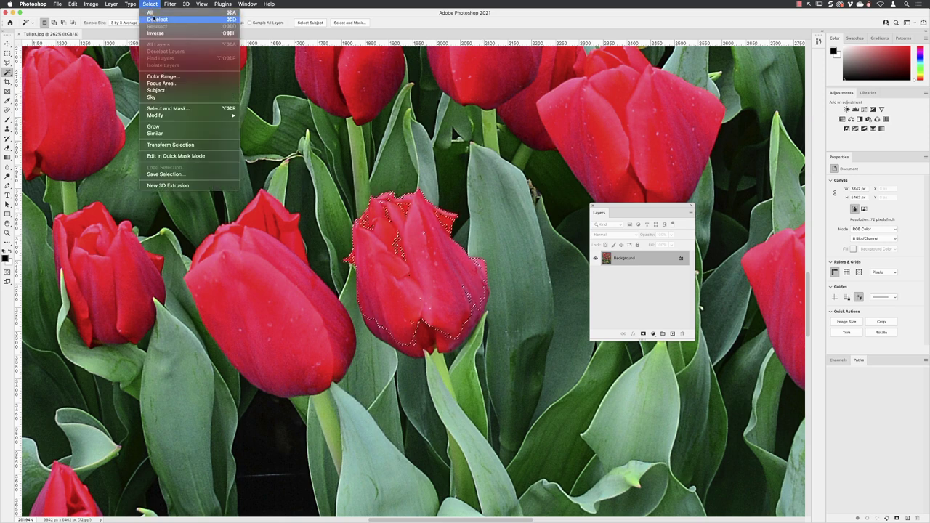
left_click(156, 20)
left_click(178, 23)
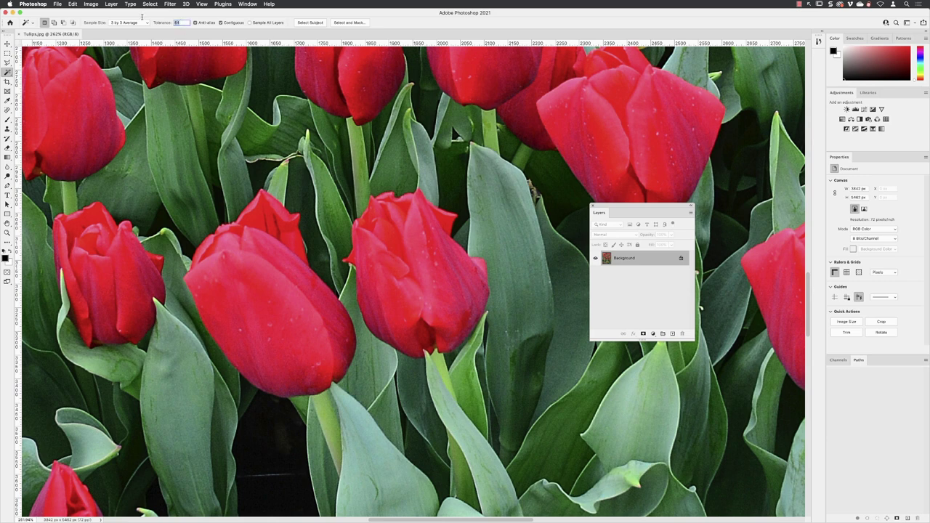
type("130")
key("Return")
Deselect, then select every red tulip at once with Contiguous off
left_click(150, 3)
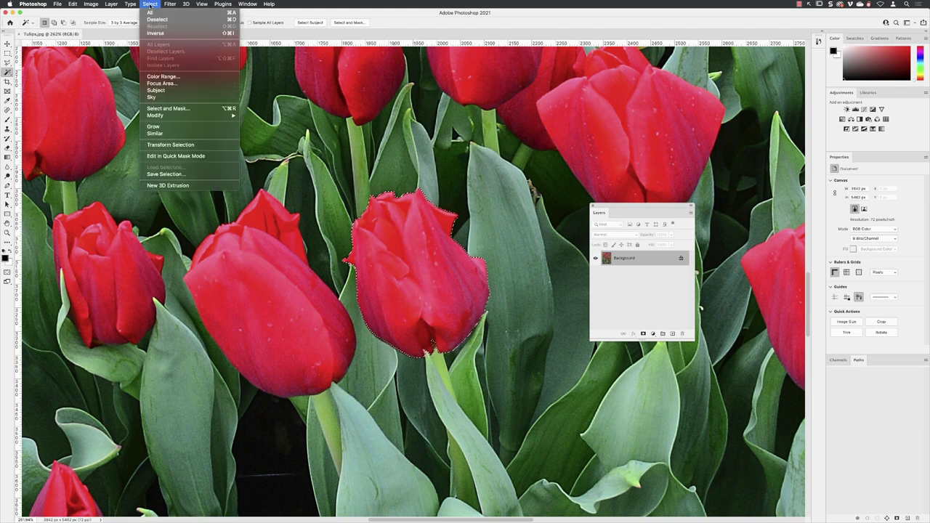
left_click(157, 20)
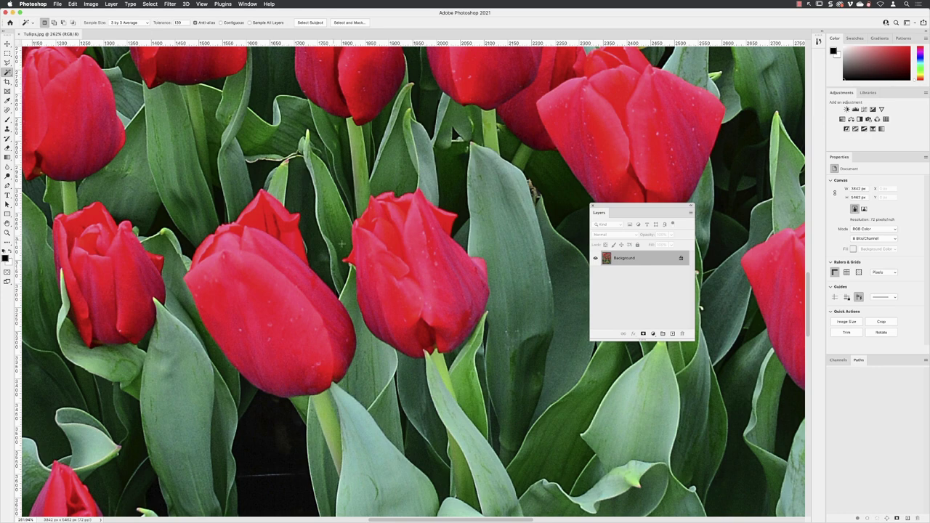
left_click(449, 291)
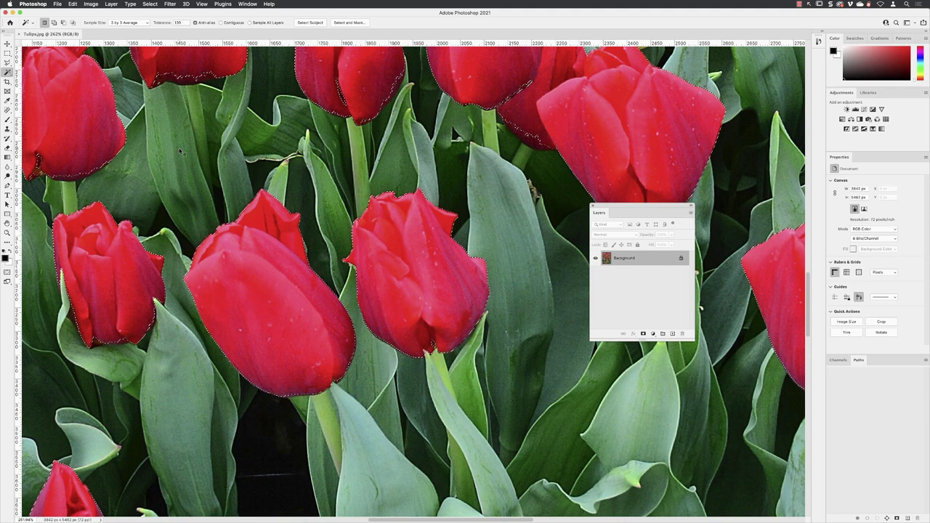
Deselect, set Tolerance to 160, and reselect all red tulips from the centre one
left_click(149, 3)
left_click(152, 18)
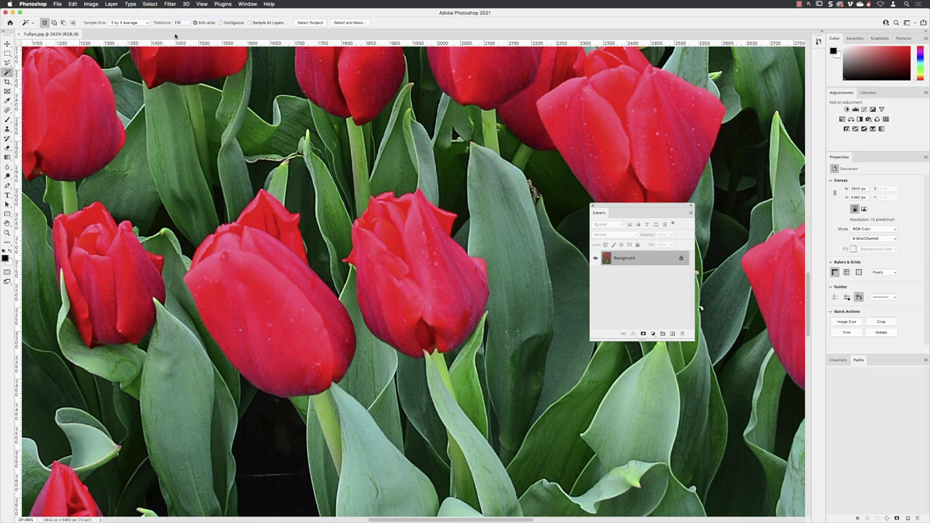
left_click(175, 23)
type("160")
key("Return")
left_click(458, 314)
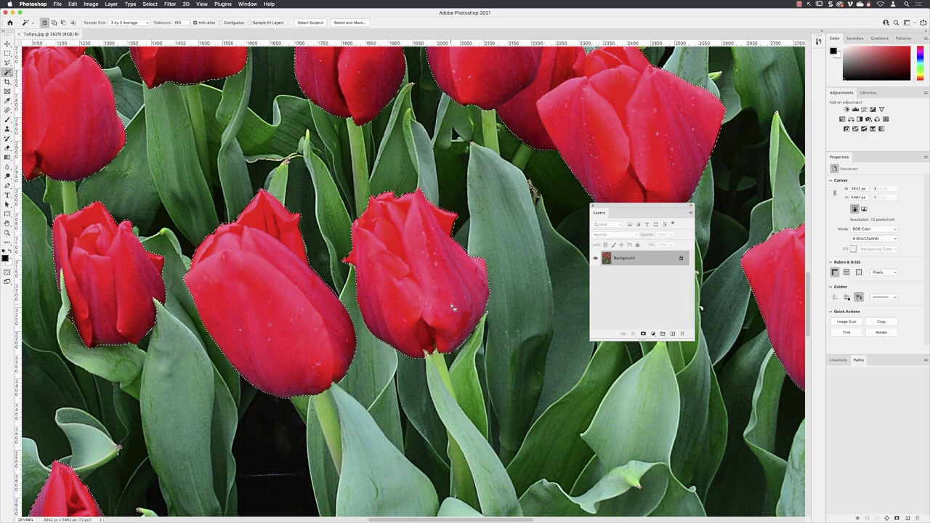
left_click(201, 3)
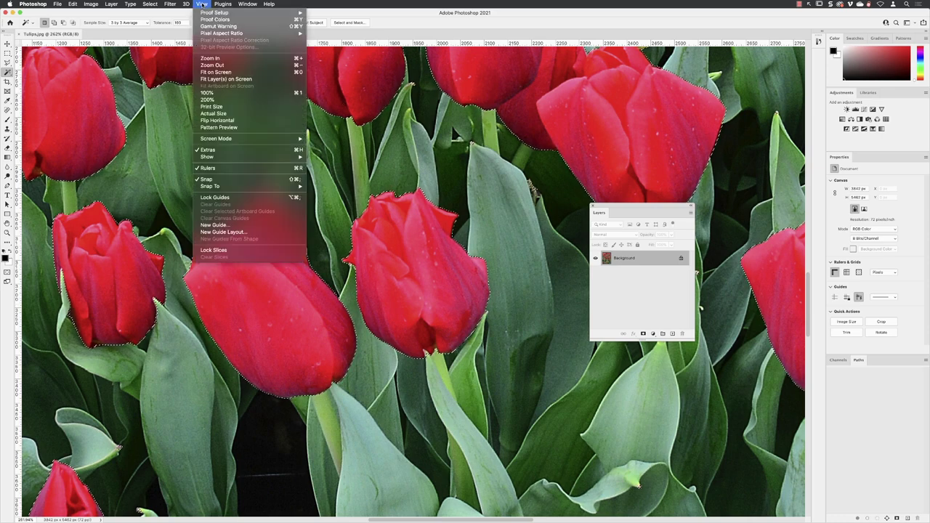
Fit the whole Tulips.jpg photo on screen
left_click(220, 73)
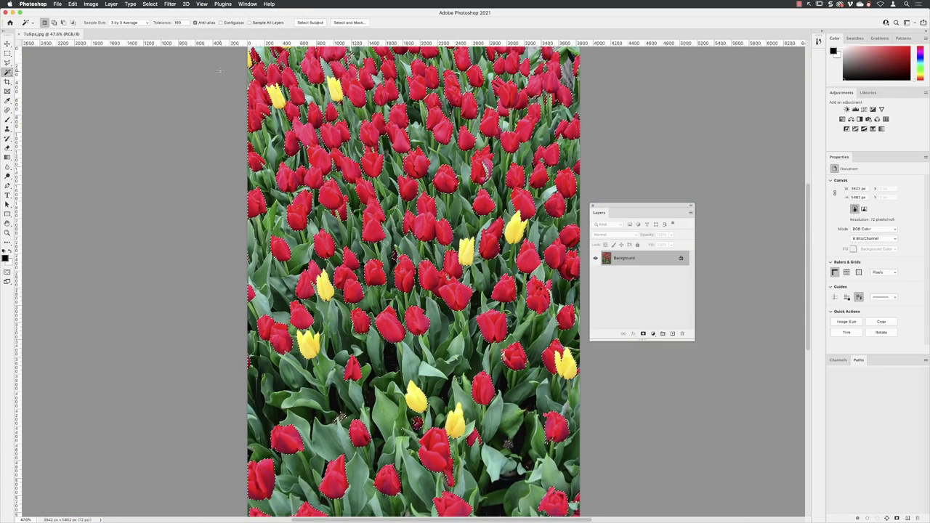